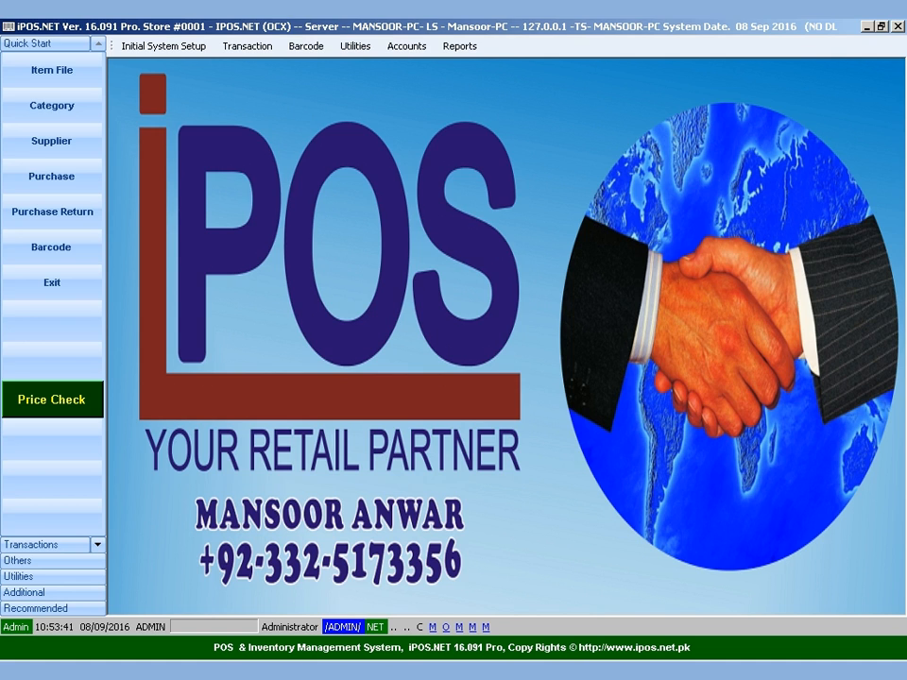
Add a bank/cash account with code 001 and the name CASH, and save the record.
{"action": "left_click", "coordinate": [401, 49]}
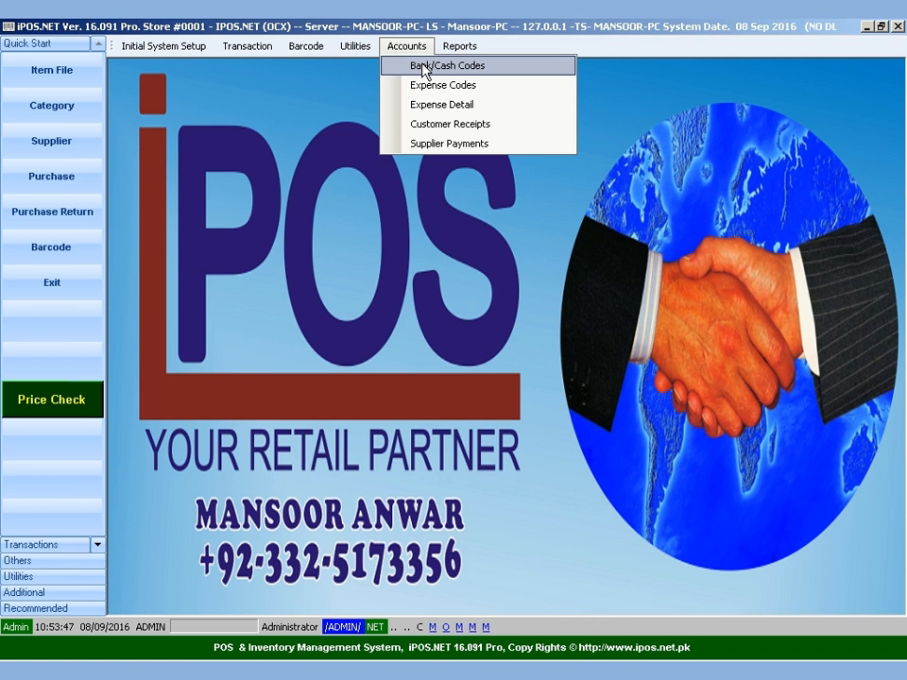
{"action": "left_click", "coordinate": [430, 67]}
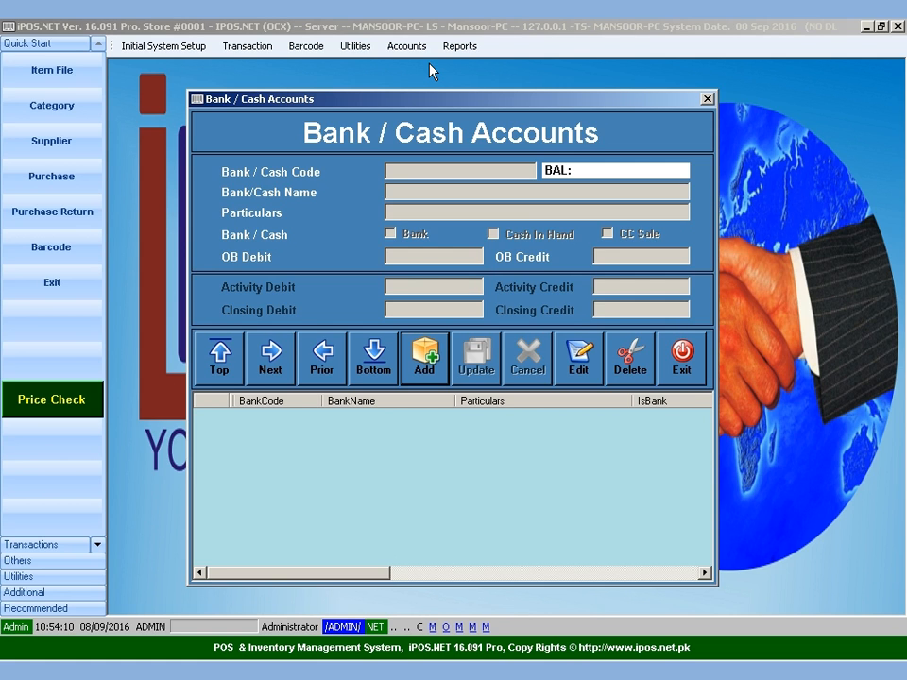
{"action": "left_click", "coordinate": [430, 368]}
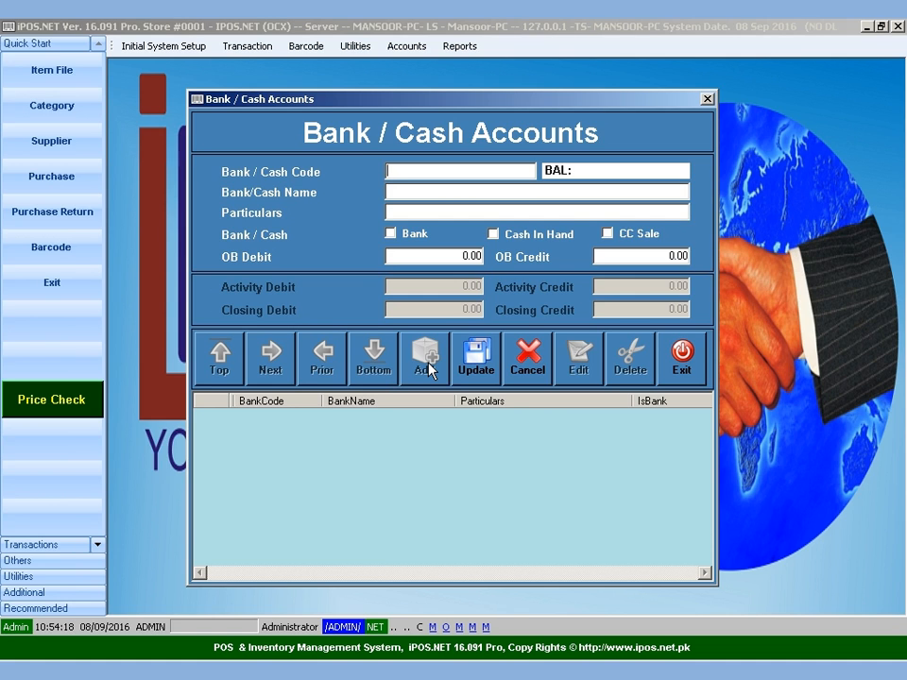
{"action": "type", "text": "001"}
{"action": "left_click", "coordinate": [412, 188]}
{"action": "type", "text": "CASH"}
{"action": "left_click", "coordinate": [481, 364]}
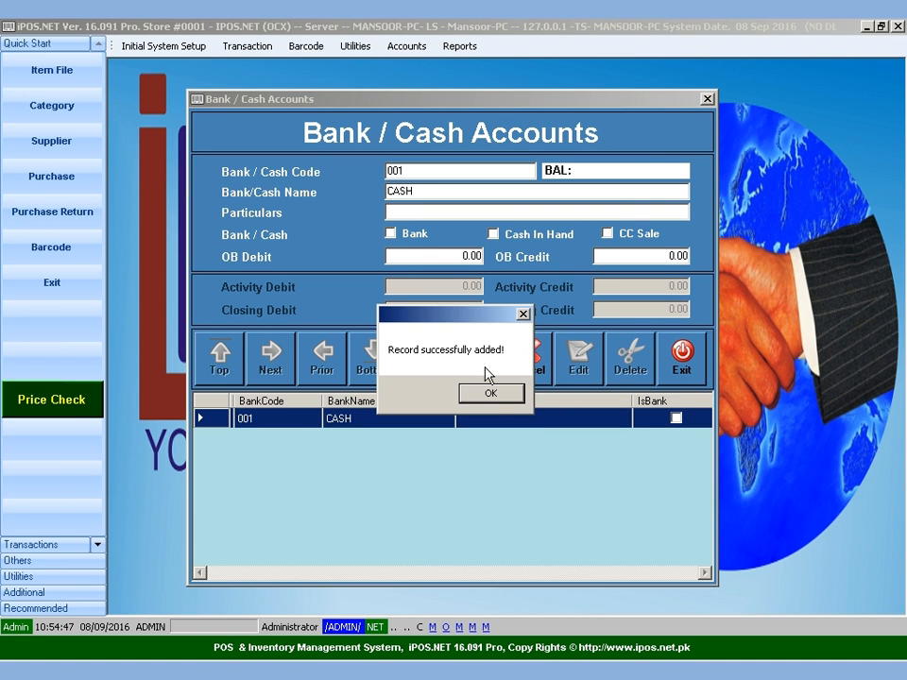
{"action": "left_click", "coordinate": [491, 393]}
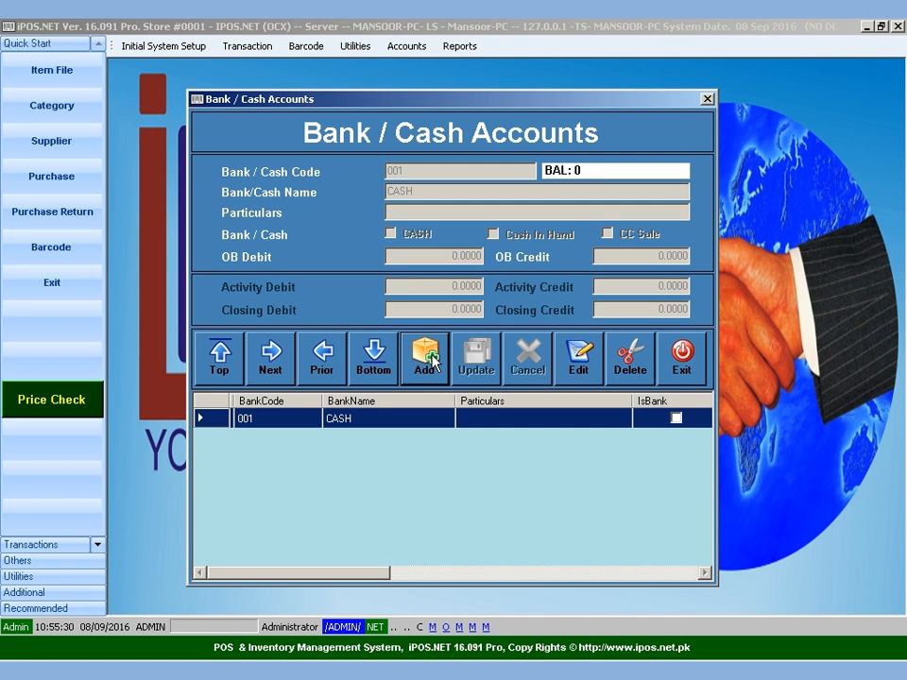
Add a second account with code 002 and the name MCB CANTT BRANCH, mark it as a bank, and save it.
{"action": "left_click", "coordinate": [426, 357]}
{"action": "type", "text": "00"}
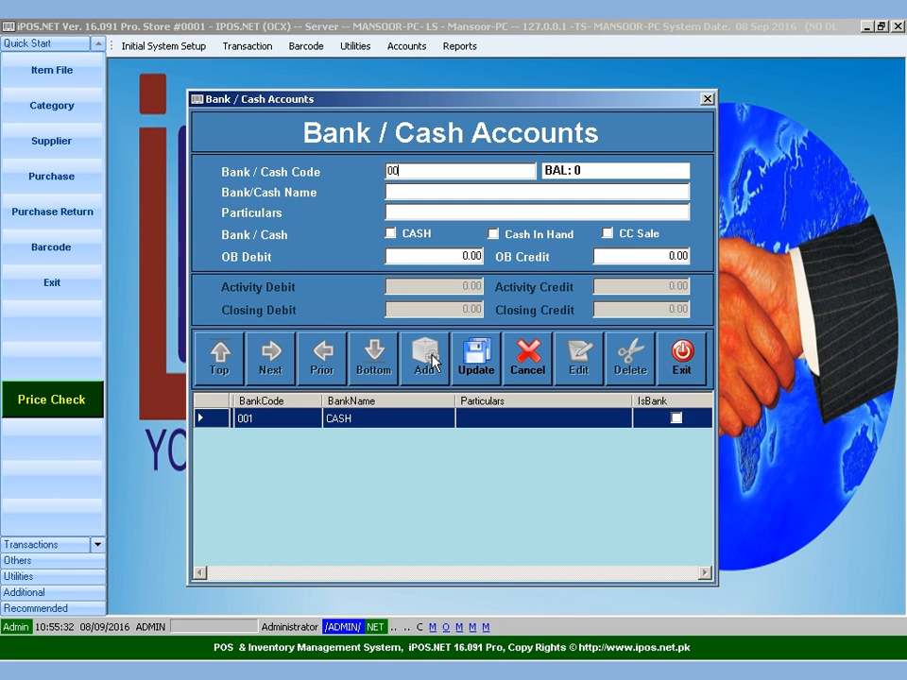
{"action": "type", "text": "2"}
{"action": "key", "text": "Return"}
{"action": "type", "text": "MCB CANTT BRAN"}
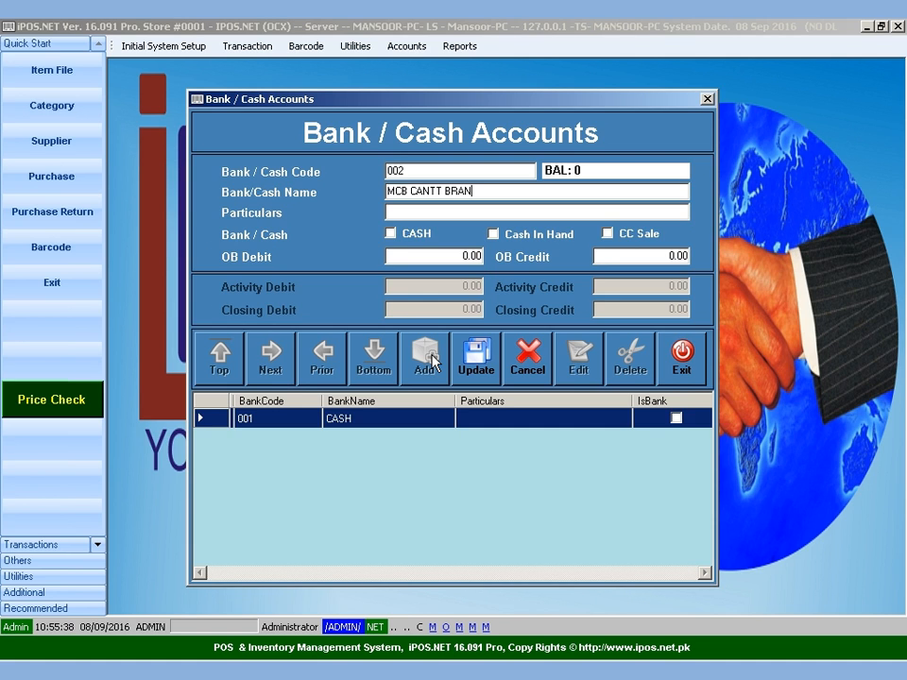
{"action": "type", "text": "CH"}
{"action": "left_click", "coordinate": [391, 233]}
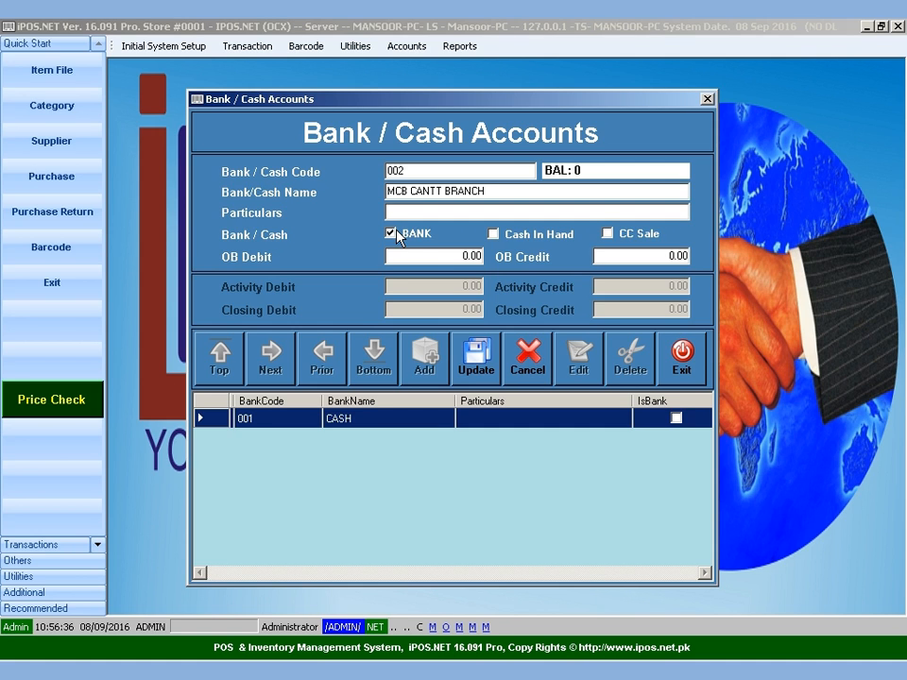
{"action": "left_click", "coordinate": [456, 259]}
{"action": "left_click", "coordinate": [479, 374]}
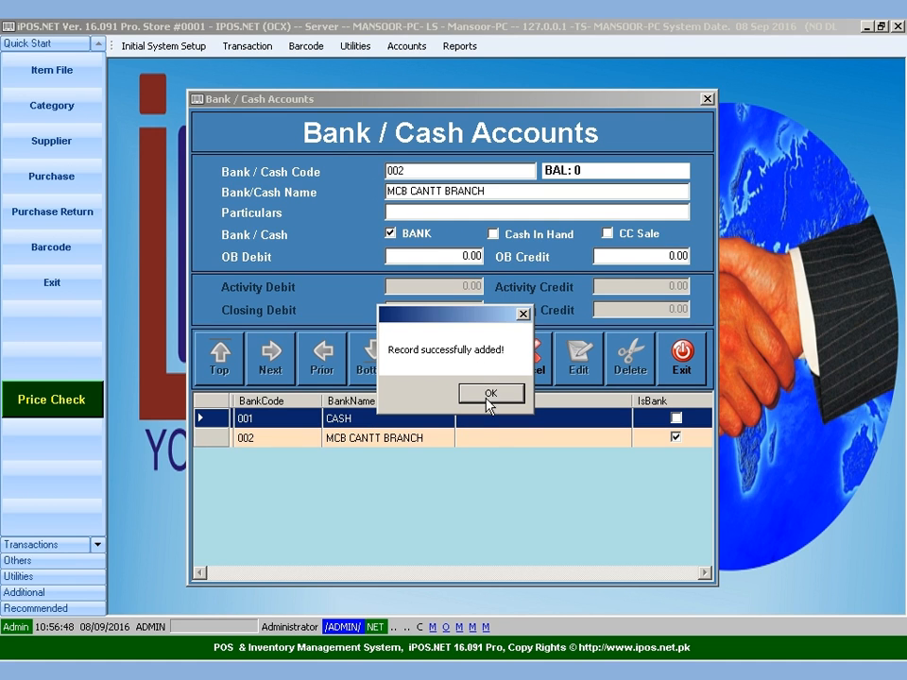
{"action": "left_click", "coordinate": [488, 395]}
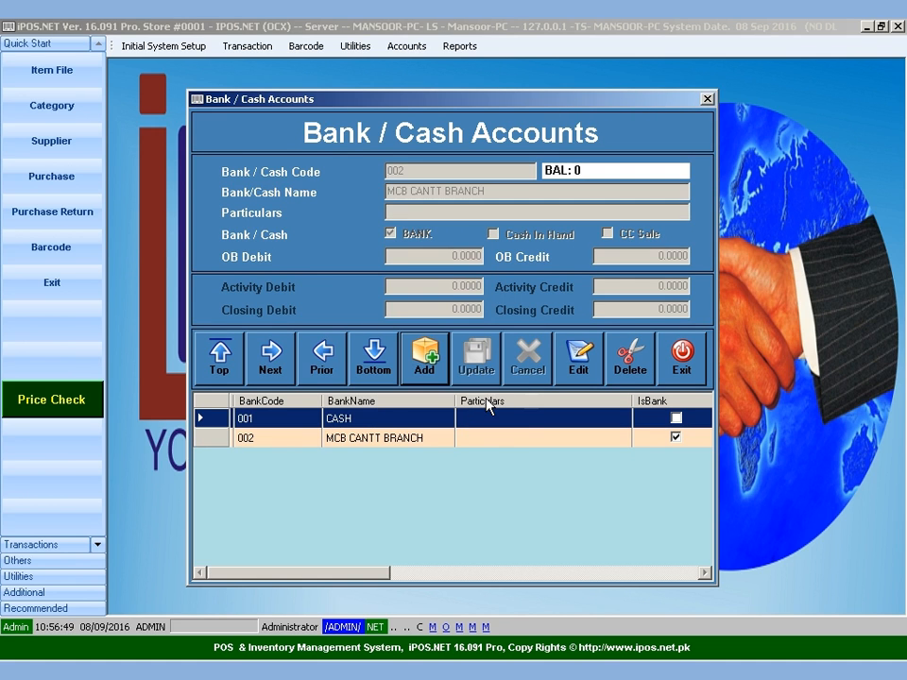
Start a third account record with code 003 and the name MEEZAN BANK SADDAR BRNACH.
{"action": "left_click", "coordinate": [434, 373]}
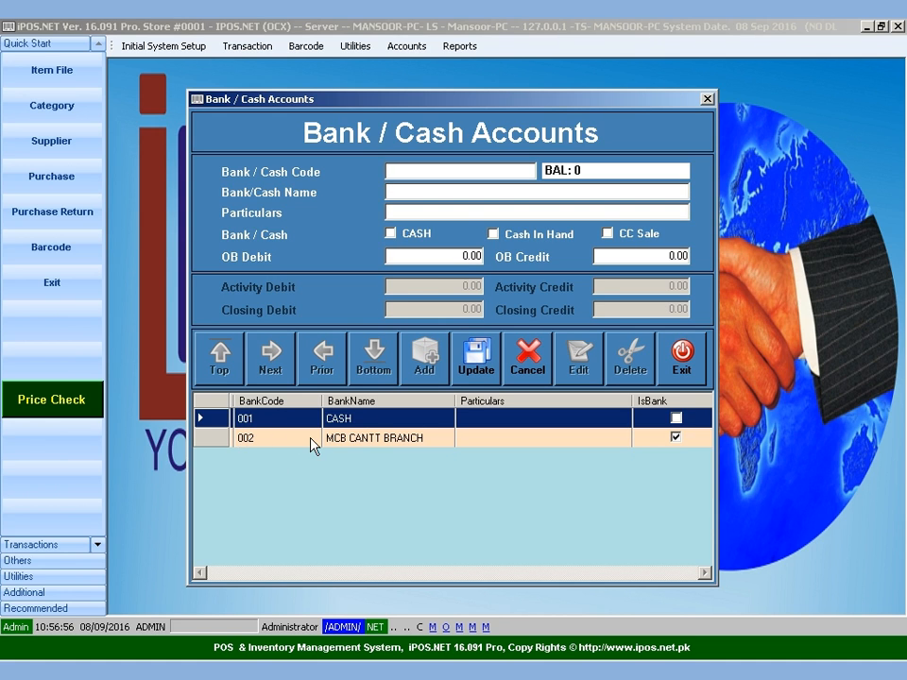
{"action": "type", "text": "00"}
{"action": "type", "text": "3"}
{"action": "type", "text": "A"}
{"action": "type", "text": "D"}
{"action": "key", "text": "BackSpace"}
{"action": "key", "text": "BackSpace"}
{"action": "type", "text": "MCBEEZAN"}
{"action": "key", "text": "BackSpace"}
{"action": "key", "text": "BackSpace"}
{"action": "key", "text": "BackSpace"}
{"action": "key", "text": "BackSpace"}
{"action": "left_click", "coordinate": [436, 192]}
{"action": "type", "text": "MEEZAN BANK"}
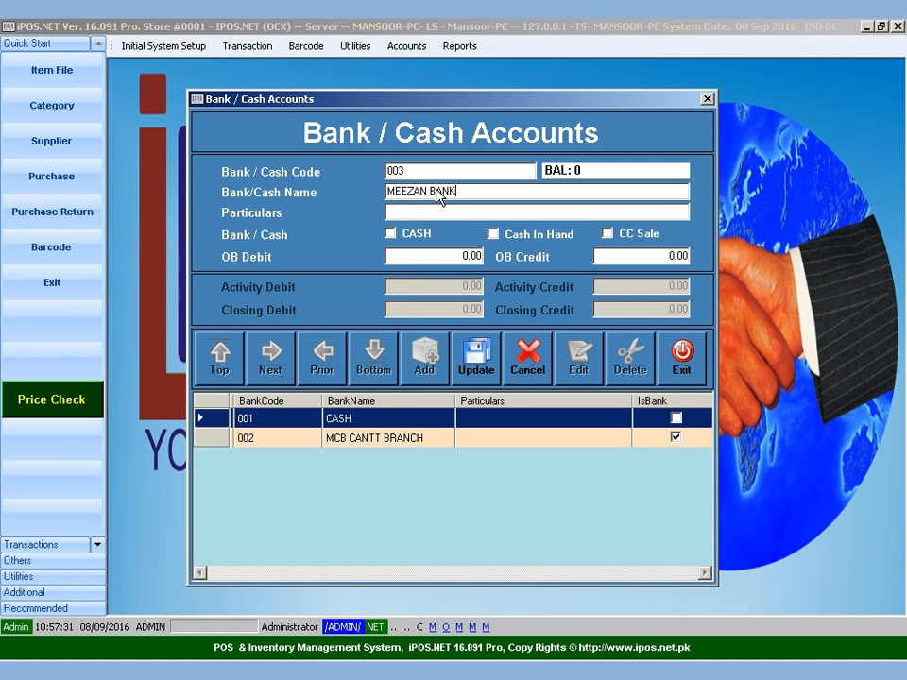
{"action": "type", "text": " SADDAR BRNACH"}
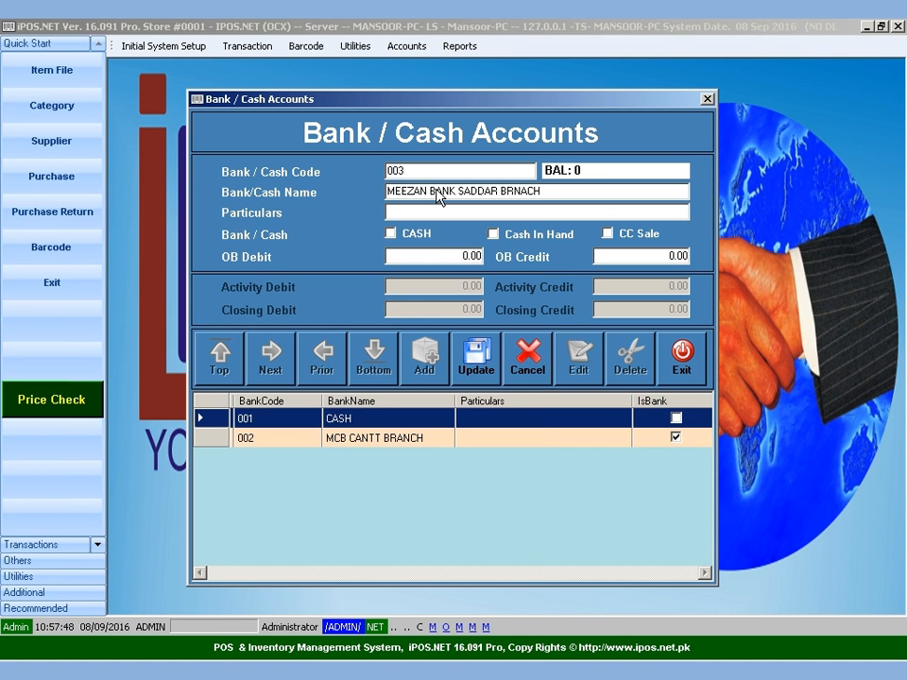
Mark account 003 as a bank, save the record, and close the account form.
{"action": "left_click", "coordinate": [406, 241]}
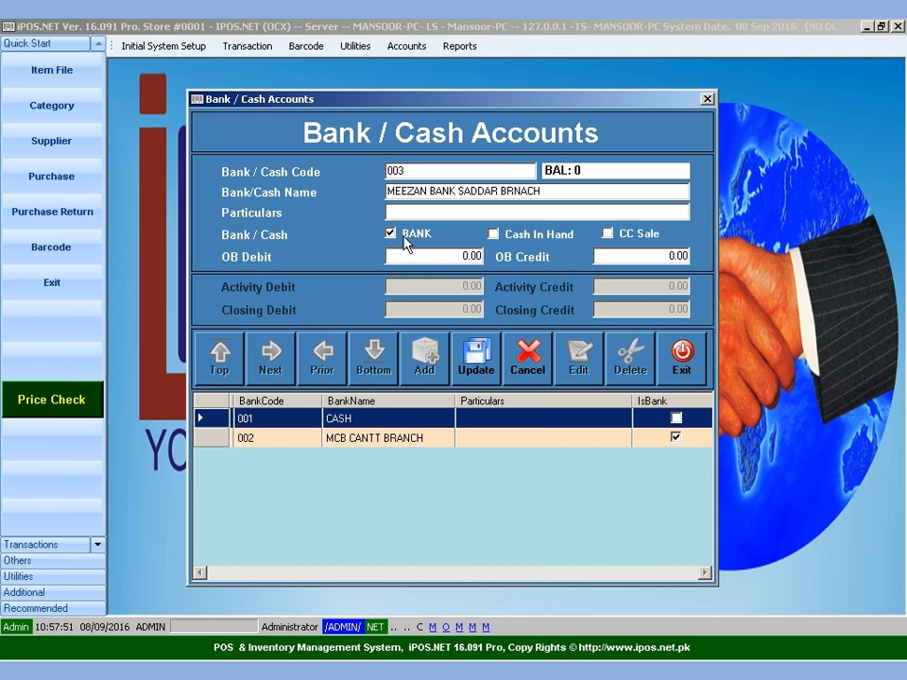
{"action": "left_click", "coordinate": [478, 357]}
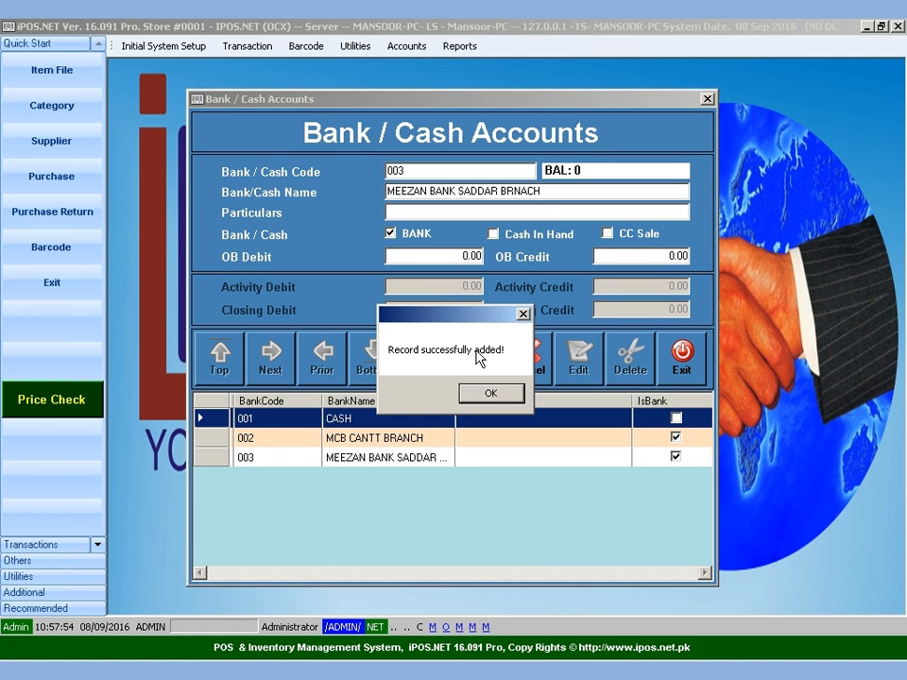
{"action": "left_click", "coordinate": [493, 394]}
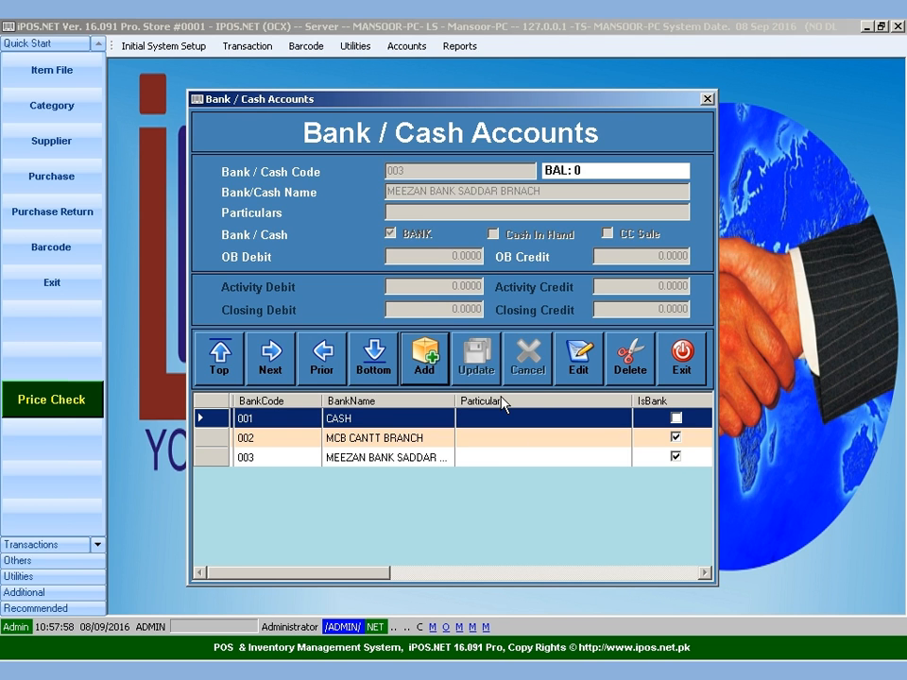
{"action": "left_click", "coordinate": [682, 357]}
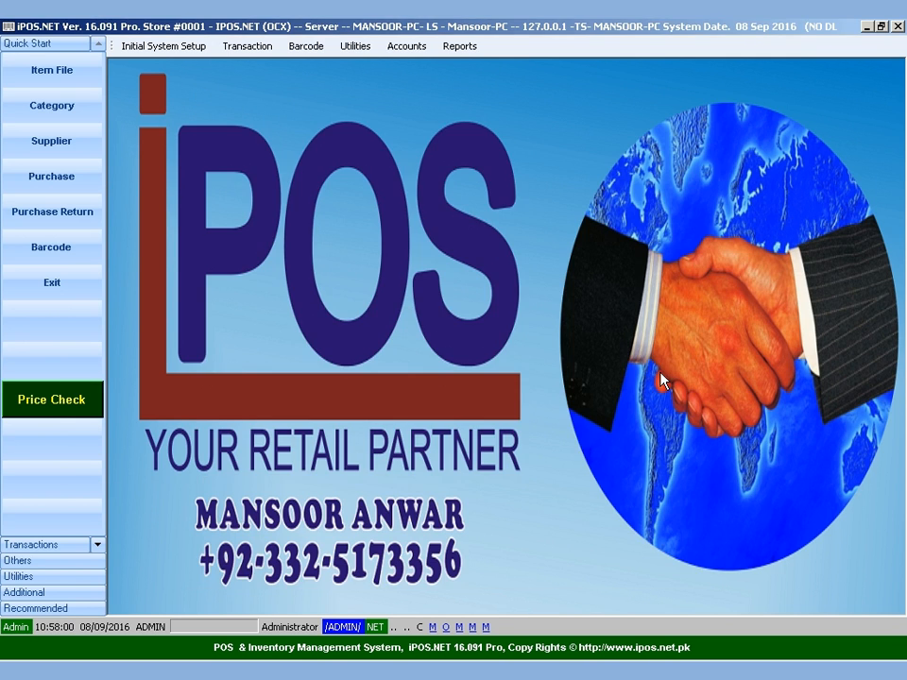
Reopen the bank/cash accounts, put the MCB CANTT BRANCH record into edit mode, and save it.
{"action": "left_click", "coordinate": [407, 45]}
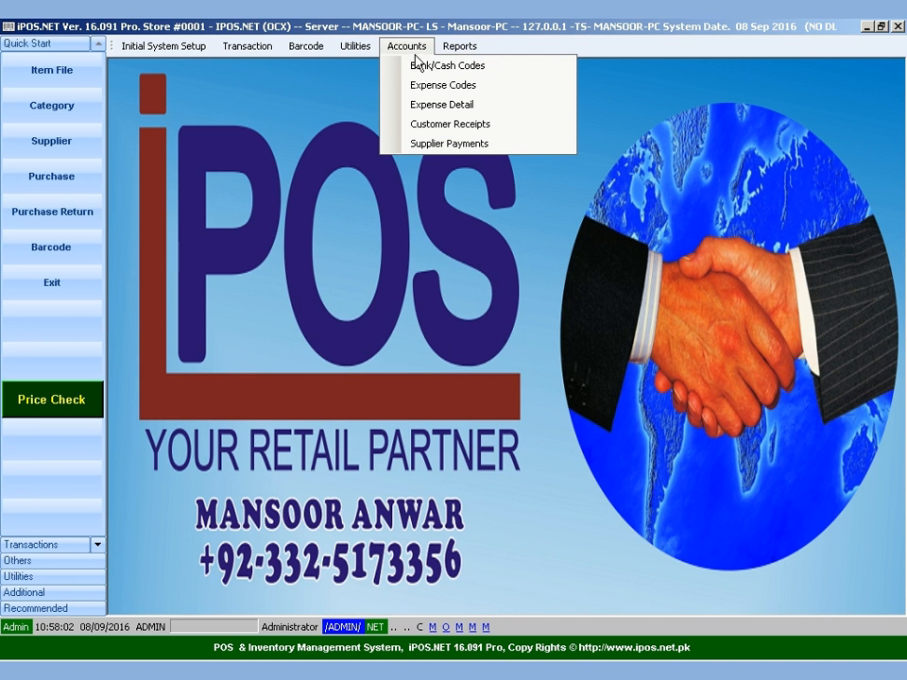
{"action": "left_click", "coordinate": [422, 66]}
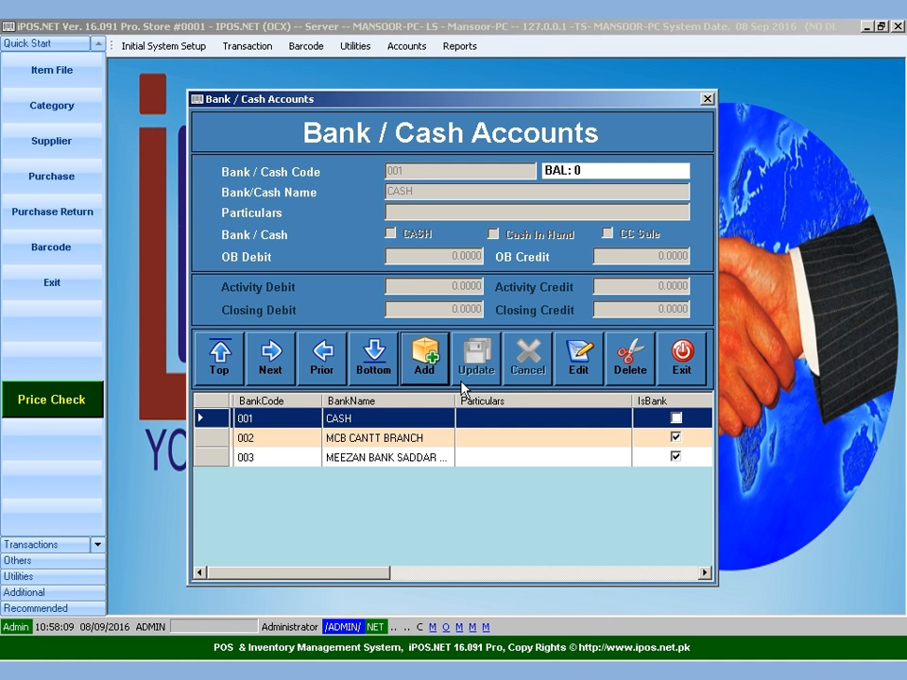
{"action": "left_click", "coordinate": [416, 437]}
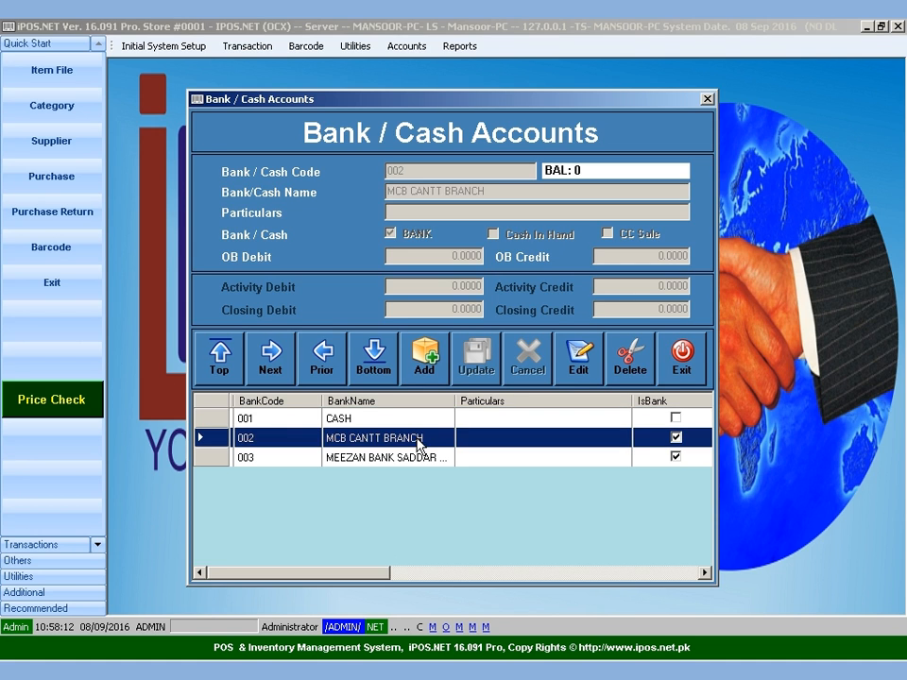
{"action": "left_click", "coordinate": [570, 363]}
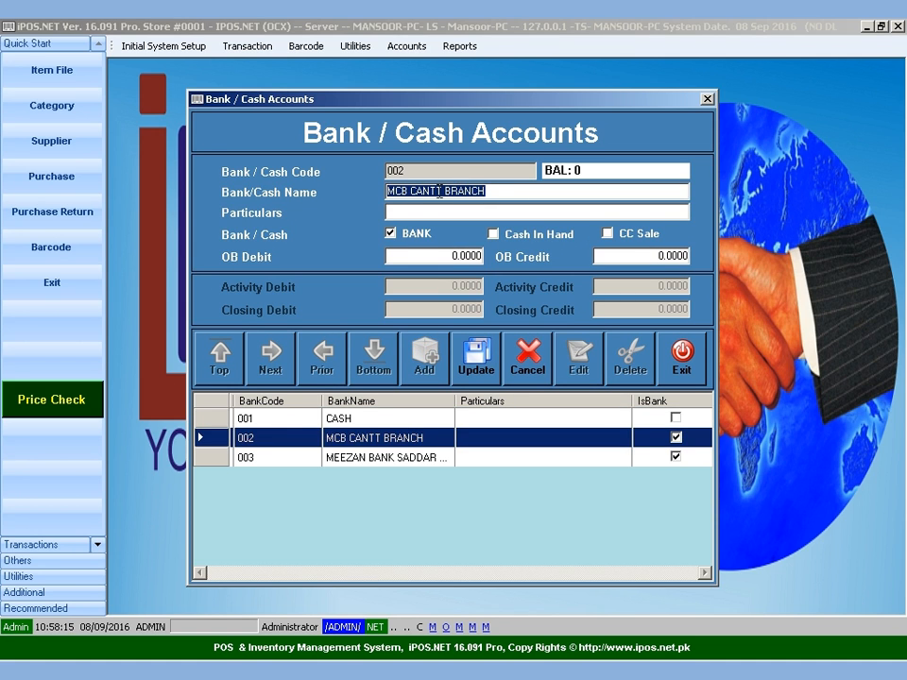
{"action": "left_click", "coordinate": [519, 194]}
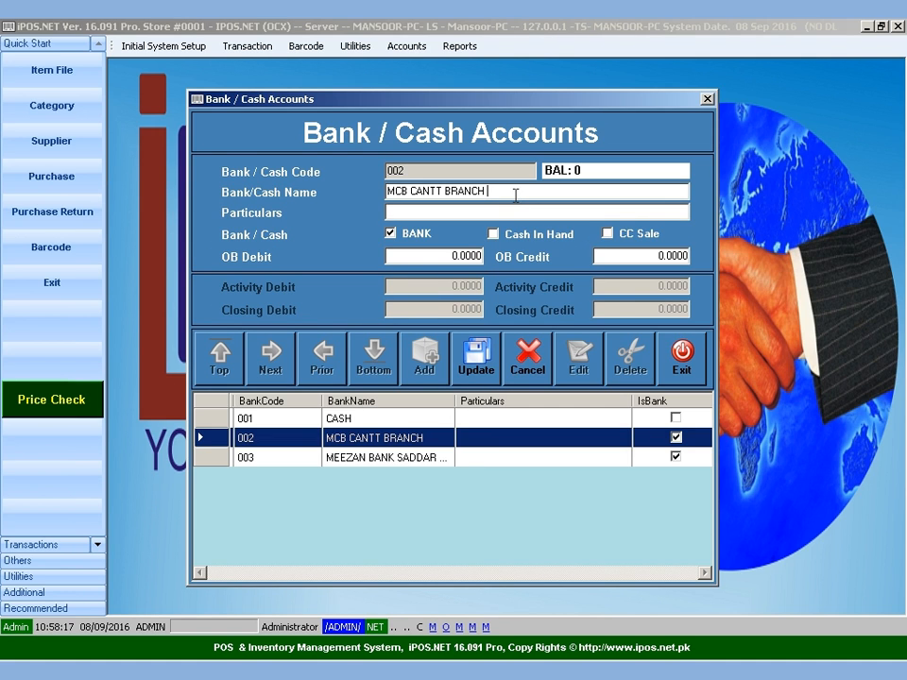
{"action": "left_click", "coordinate": [479, 358]}
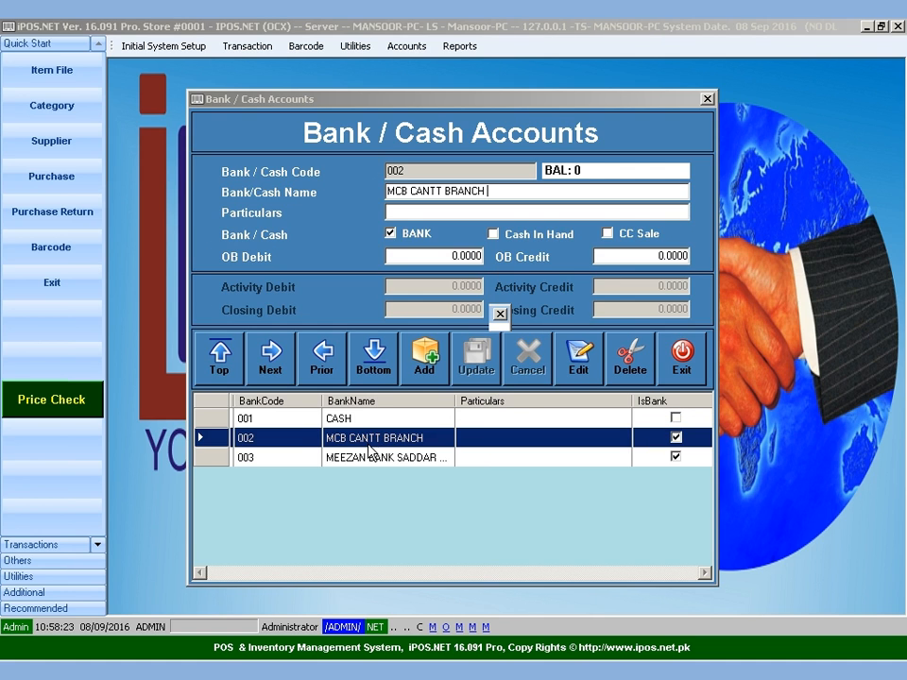
Select the MCB CANTT BRANCH account and request its deletion.
{"action": "left_click", "coordinate": [375, 461]}
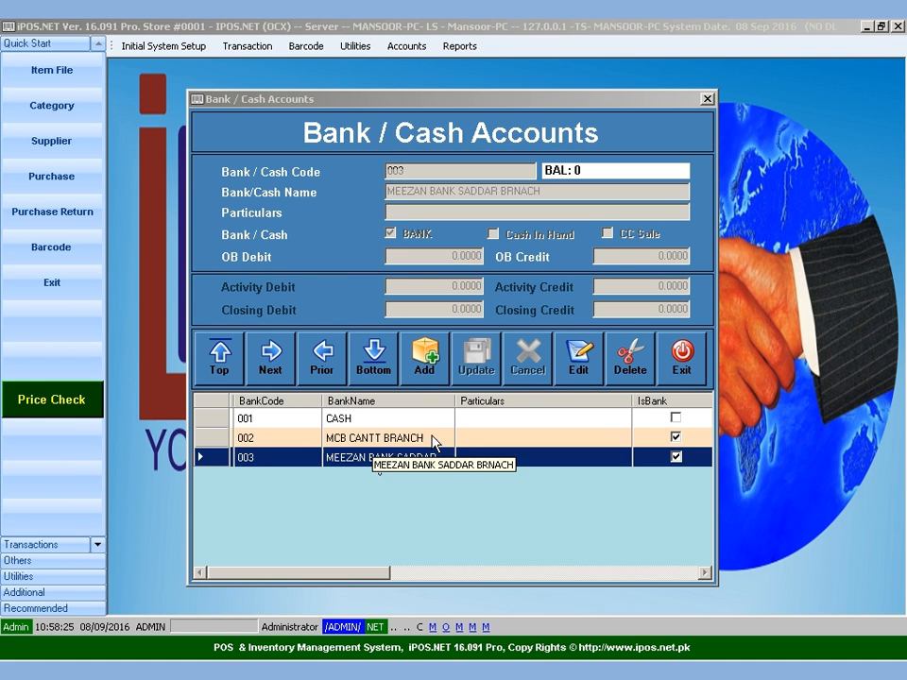
{"action": "left_click", "coordinate": [415, 438]}
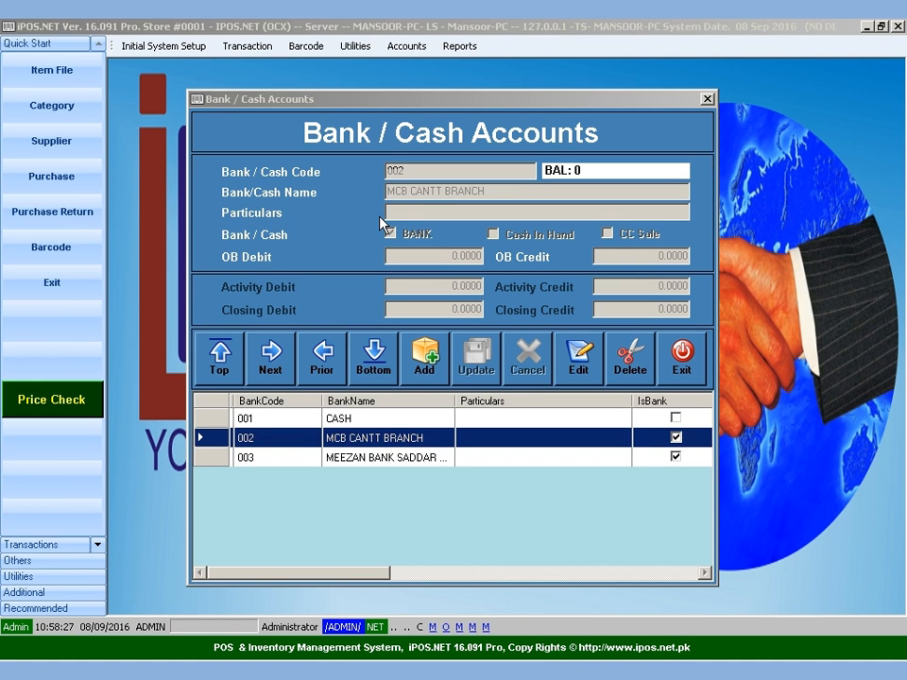
{"action": "left_click", "coordinate": [643, 370]}
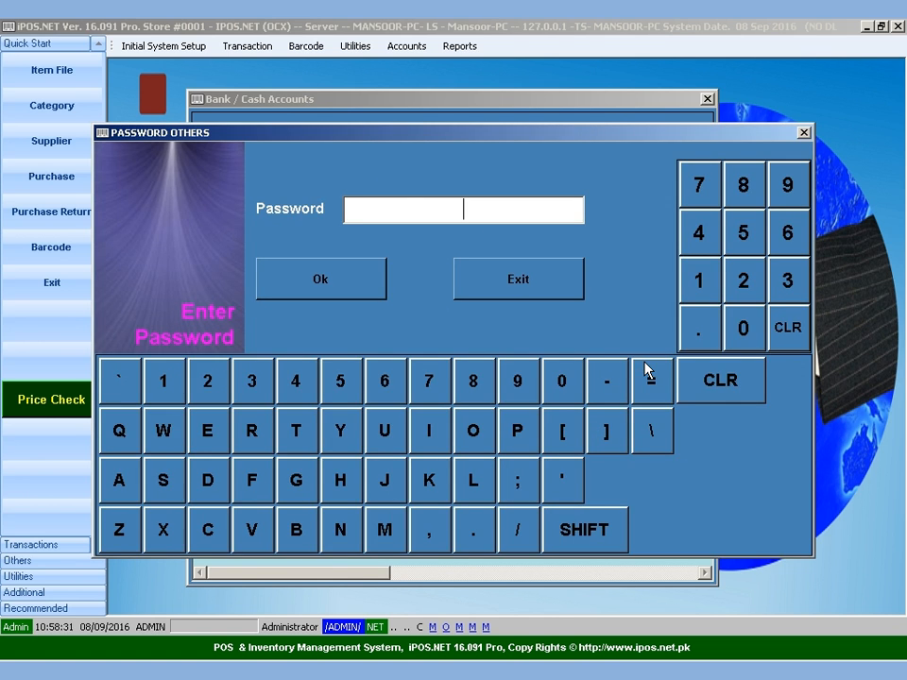